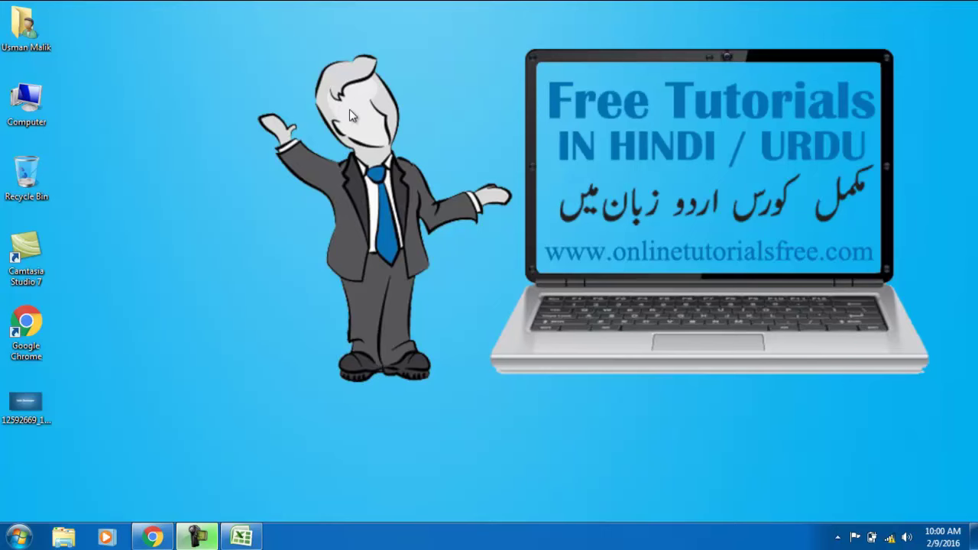
Step: Launch Excel with a blank Book1 workbook and show the Quick Access Toolbar customisation menu
click(242, 538)
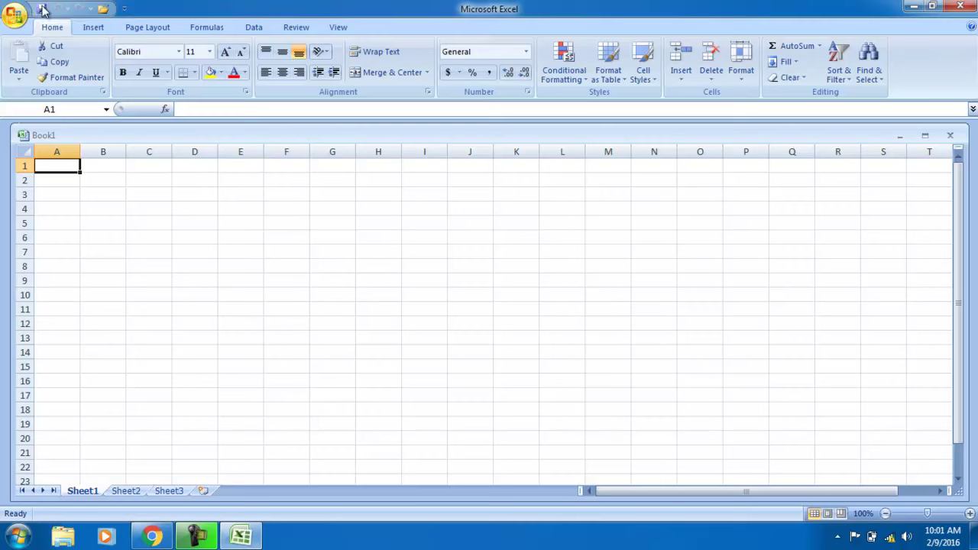
click(125, 9)
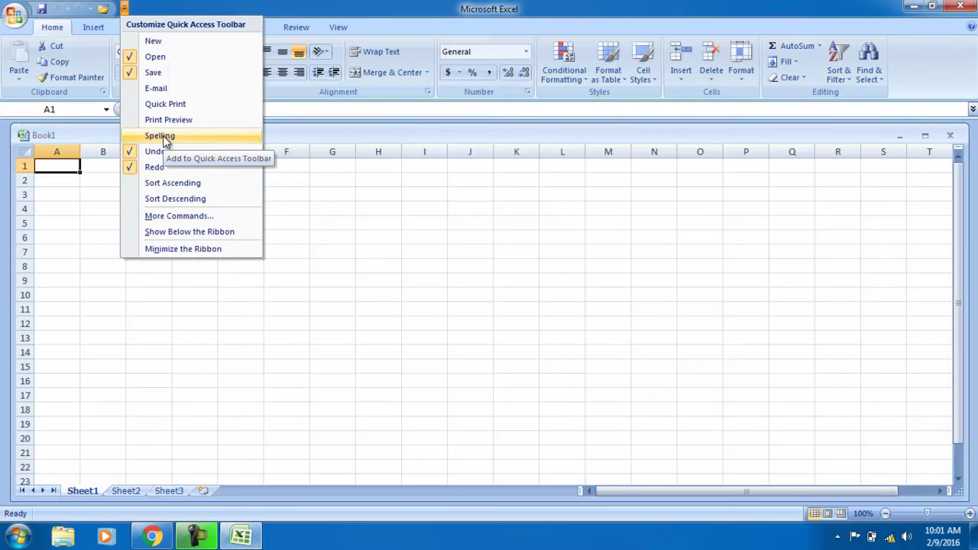
Step: Add the Insert Hyperlink command to the Quick Access Toolbar through More Commands
click(192, 215)
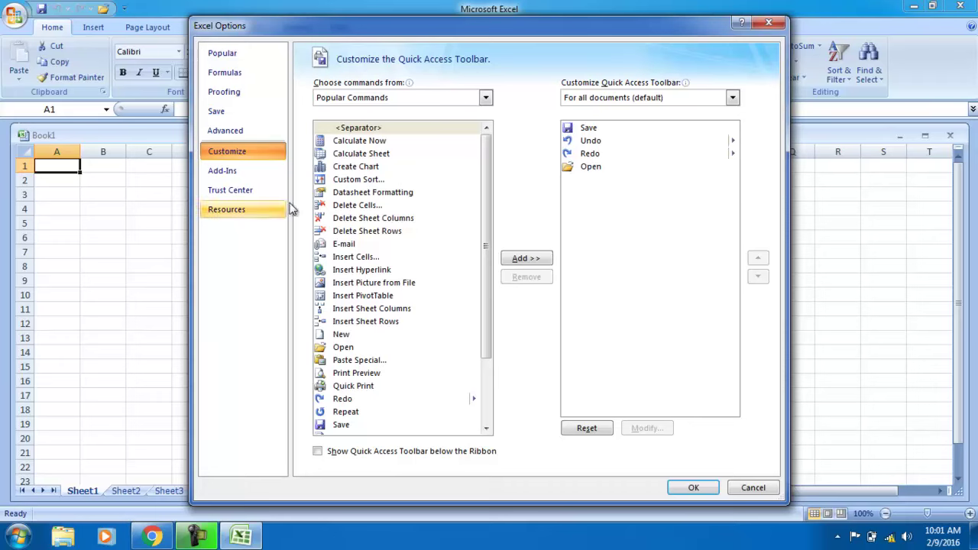
drag(487, 176, 488, 233)
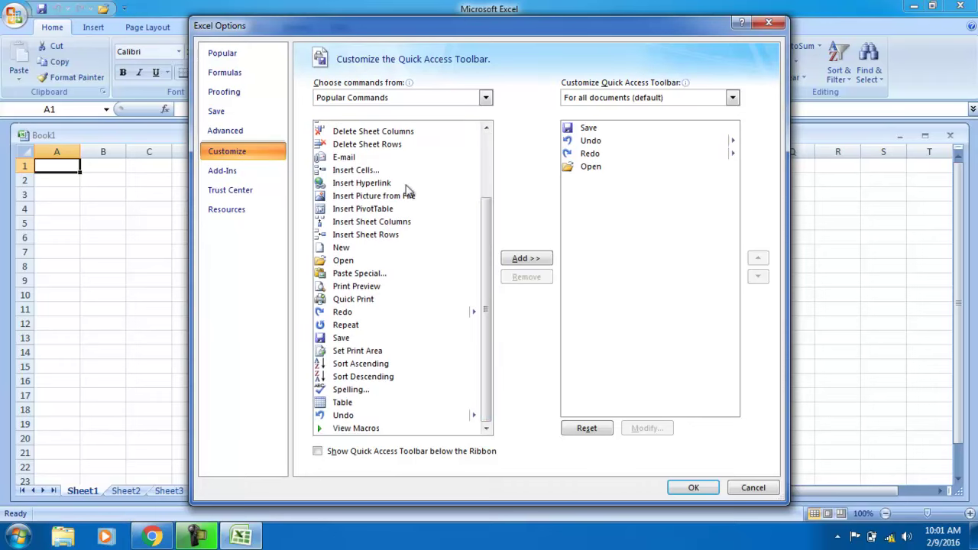
click(363, 186)
click(522, 258)
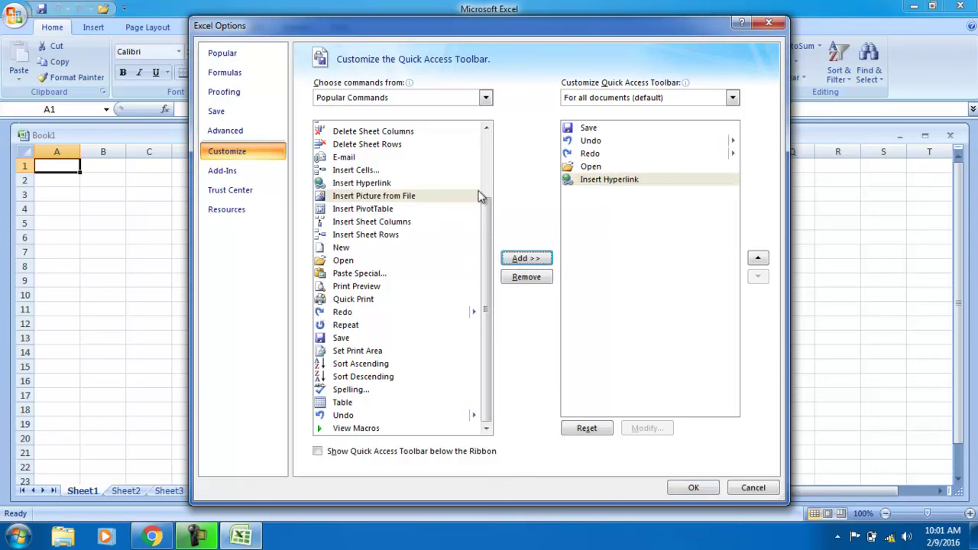
click(693, 488)
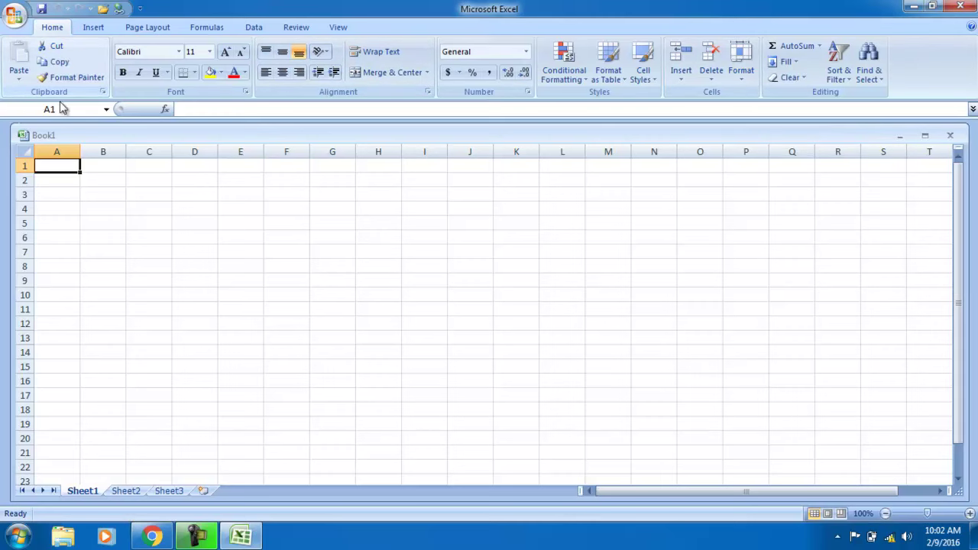
Step: Select cells C4, B4, E7, D4, column C and an A6–I6 range, then edit in the formula bar
click(160, 209)
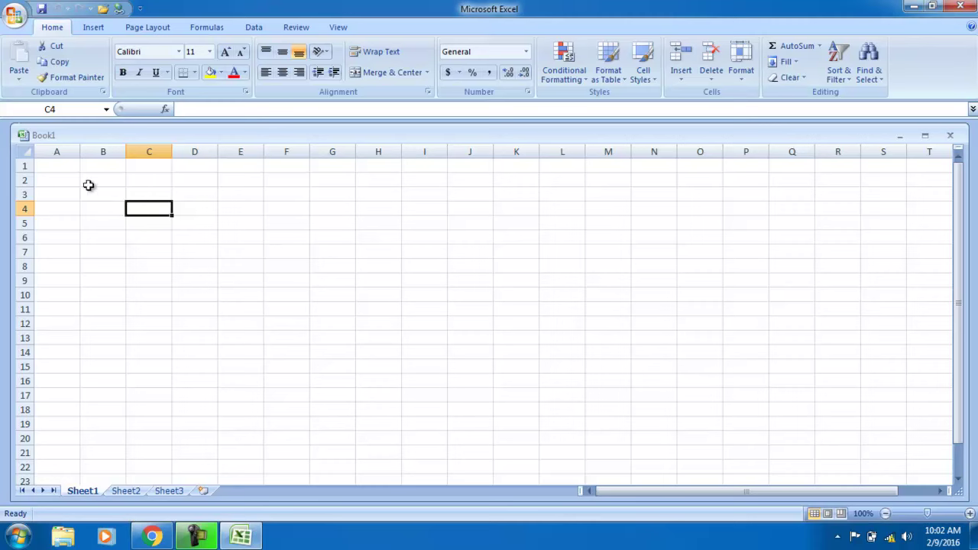
drag(138, 152, 135, 353)
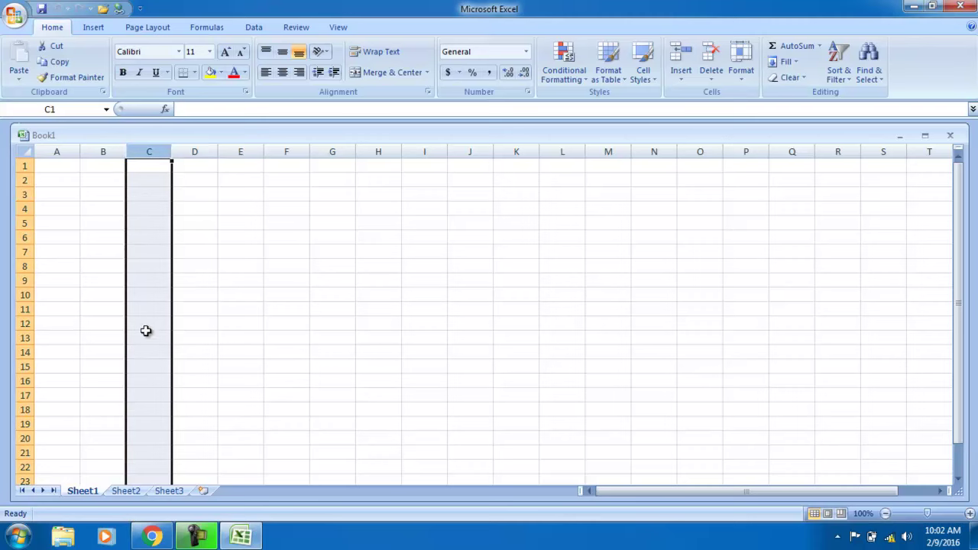
mouse_move(50, 239)
mouse_down()
mouse_move(423, 251)
mouse_move(430, 237)
mouse_up()
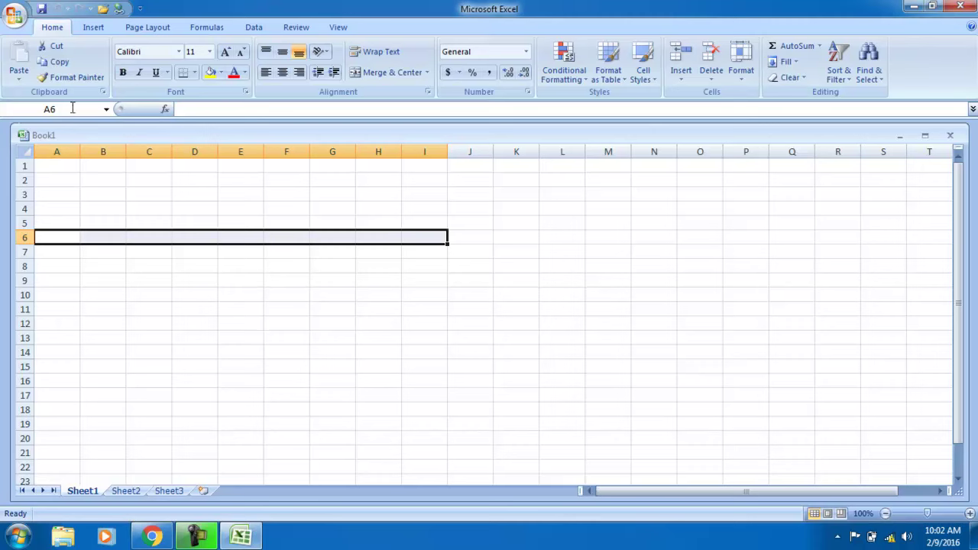
click(123, 212)
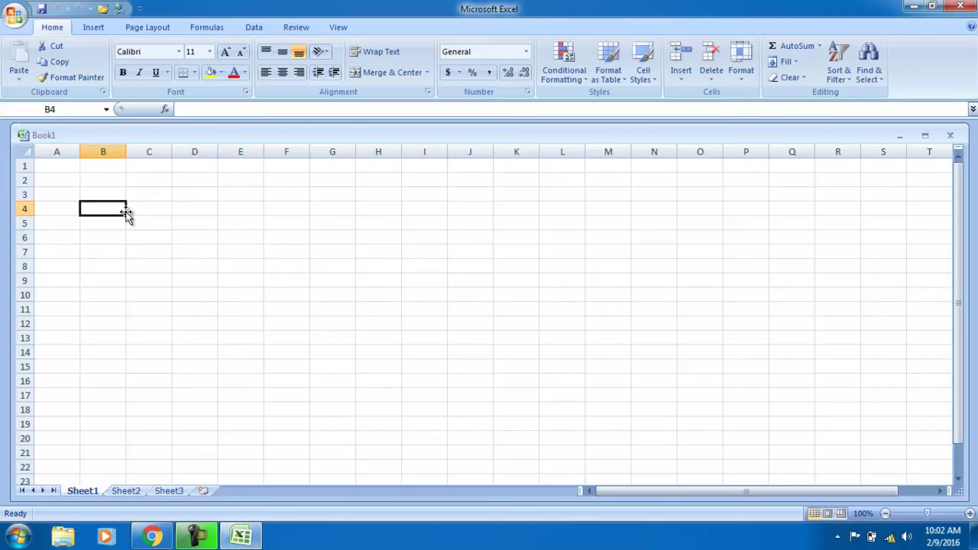
click(243, 251)
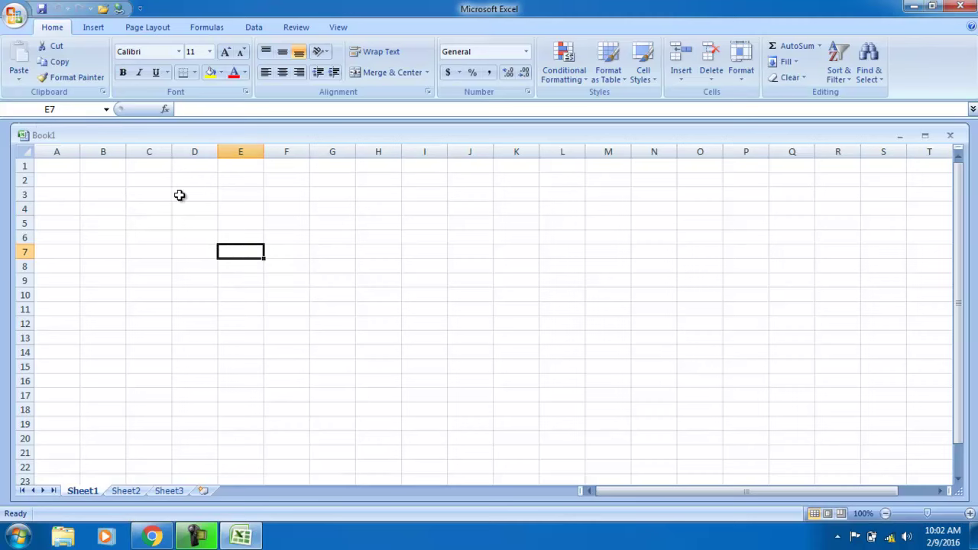
click(209, 209)
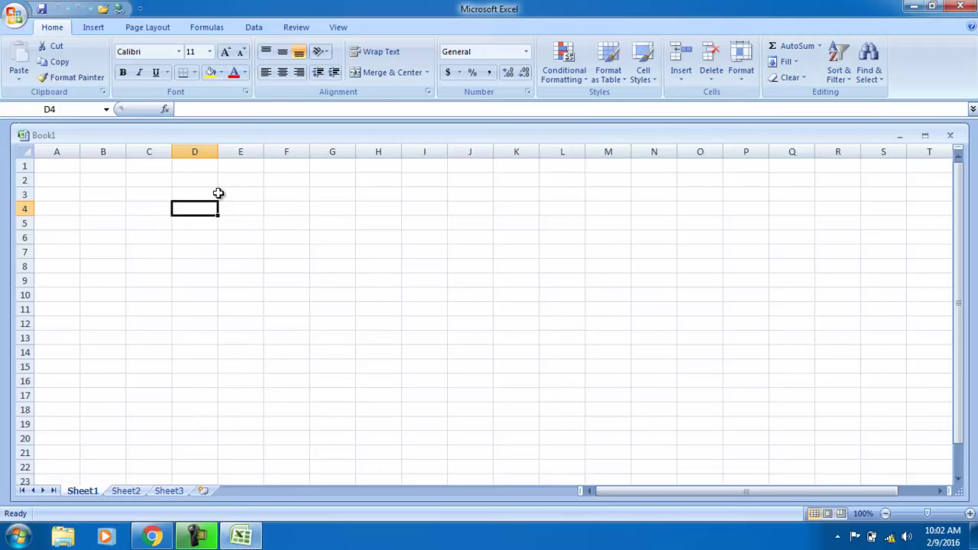
click(208, 109)
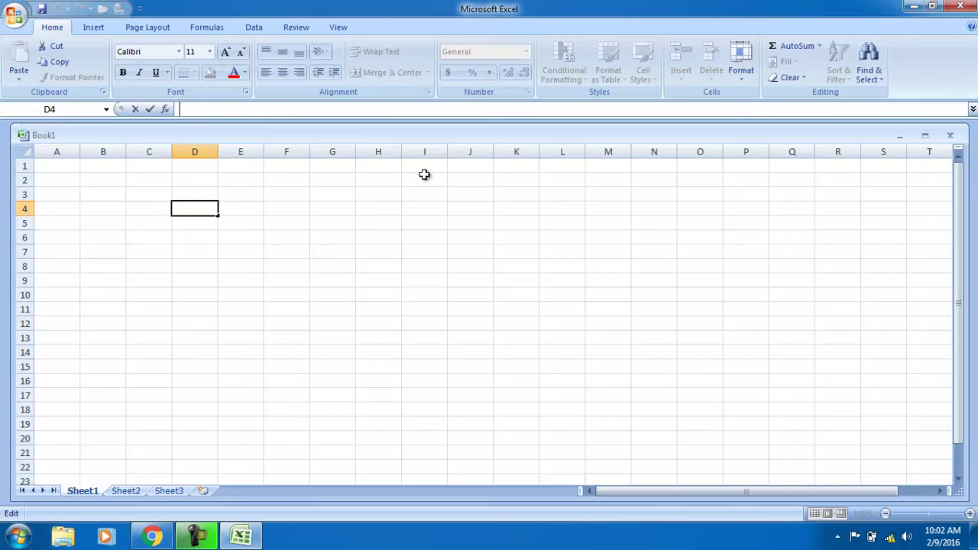
click(972, 111)
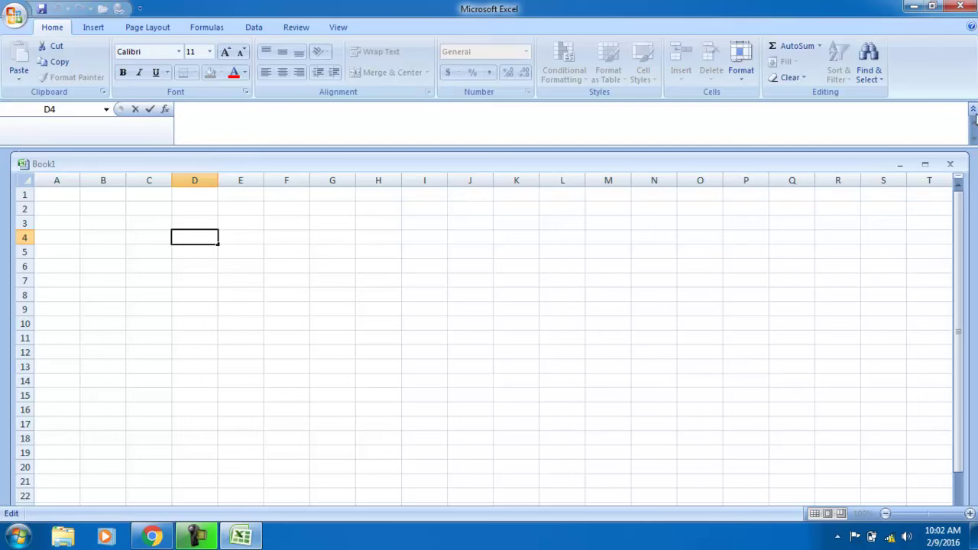
click(973, 110)
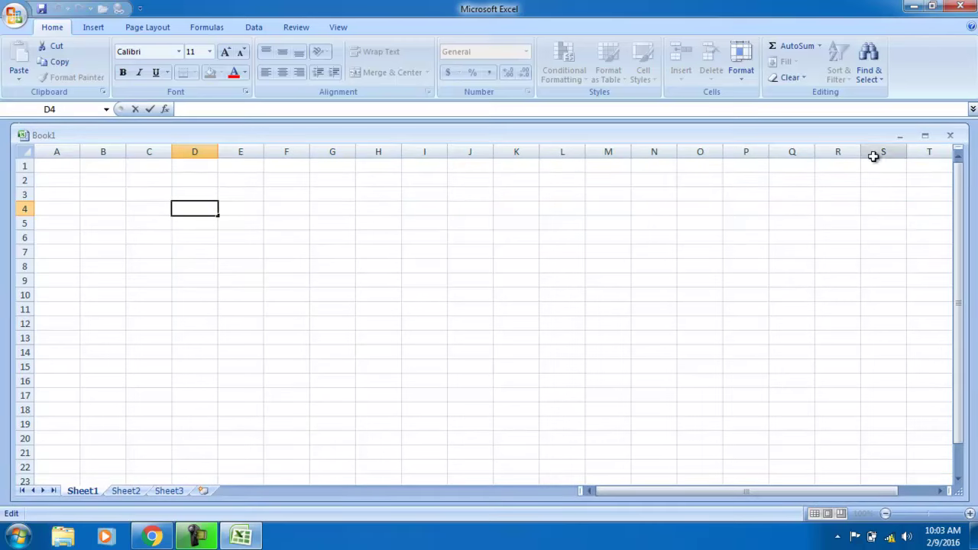
drag(958, 174, 958, 260)
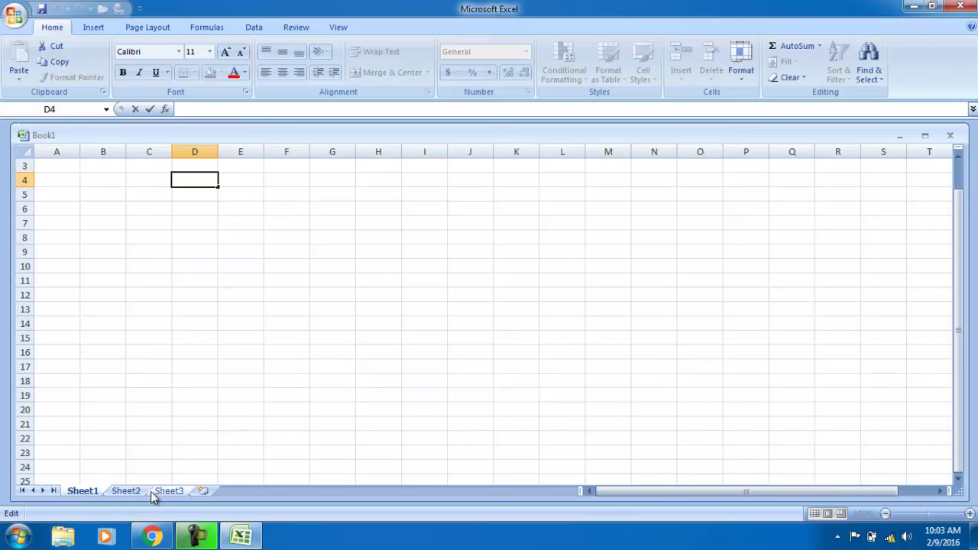
Step: Visit Sheet2 and Sheet3, then insert two new worksheets, Sheet4 and Sheet5
click(127, 491)
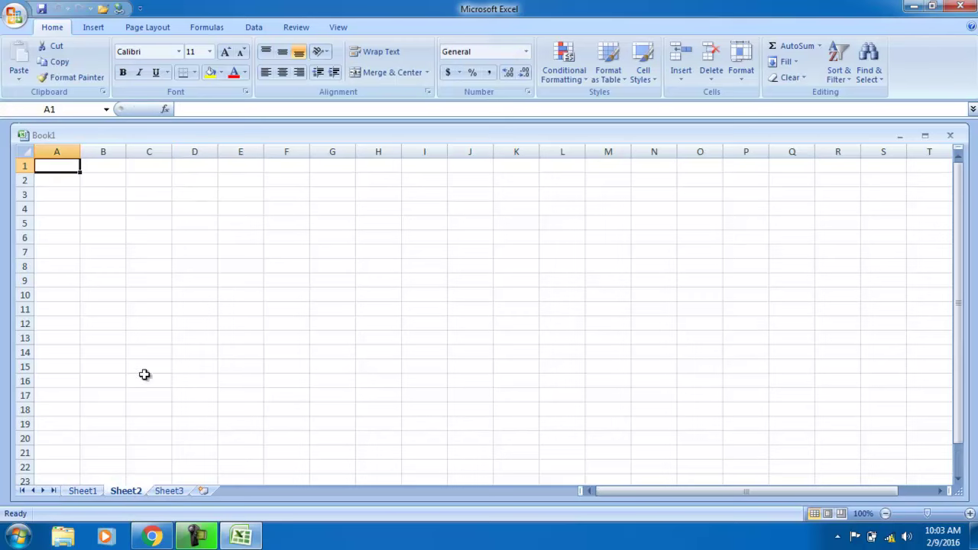
click(167, 492)
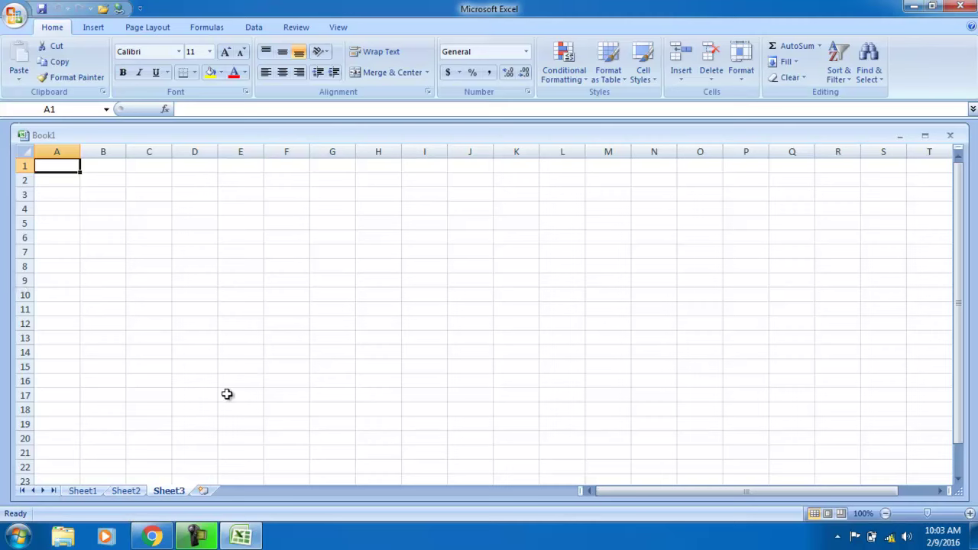
click(202, 491)
click(244, 491)
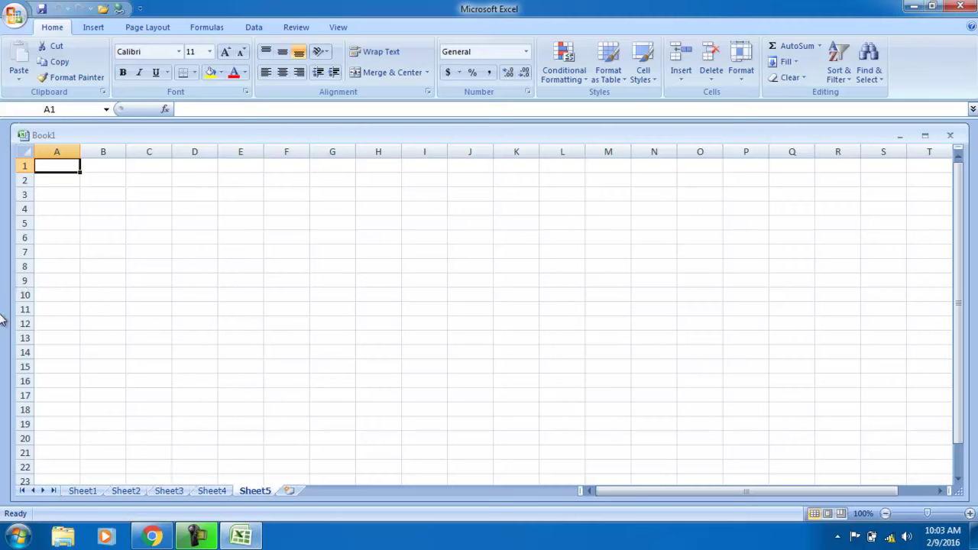
Step: Rename the Sheet1 tab to 'MS Excel' and bring up its tab options again
right_click(88, 493)
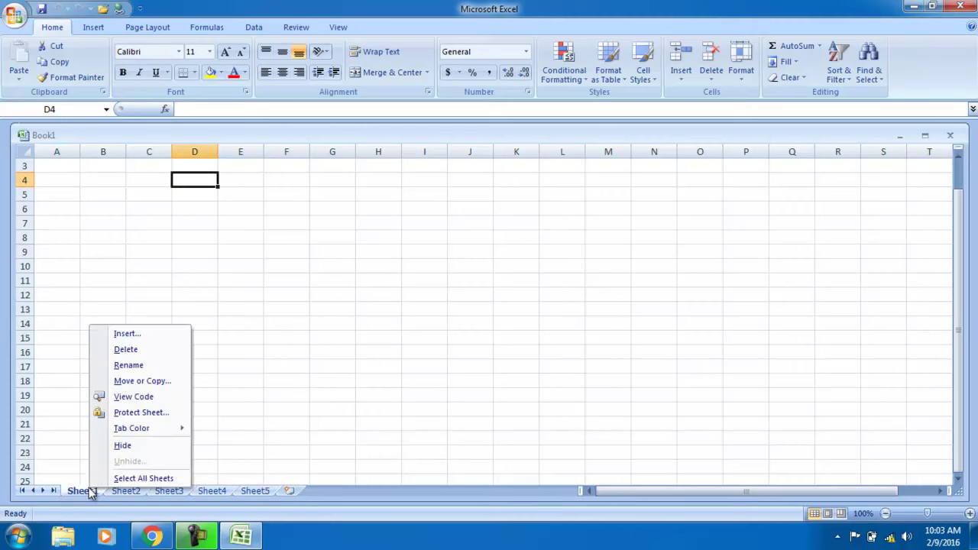
click(154, 370)
text(MS Excel)
click(156, 366)
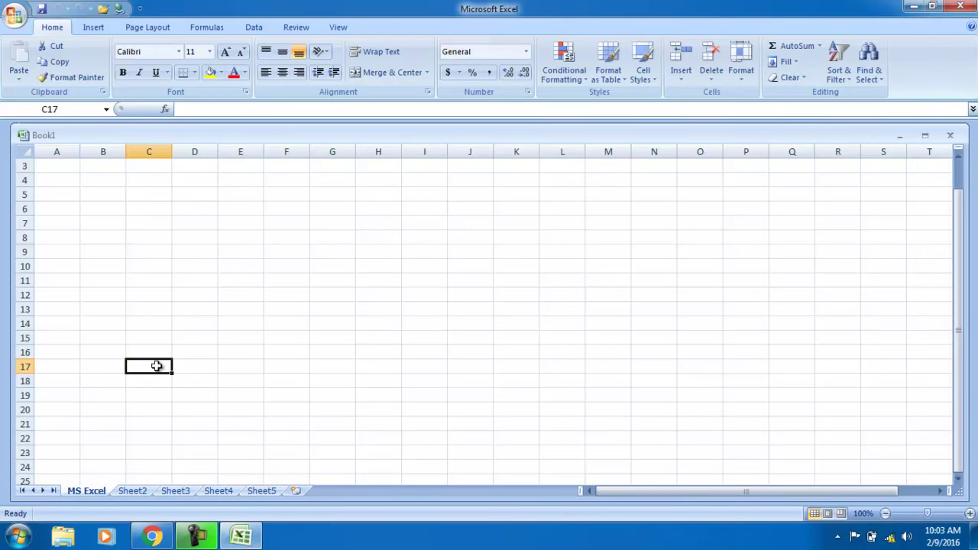
right_click(90, 493)
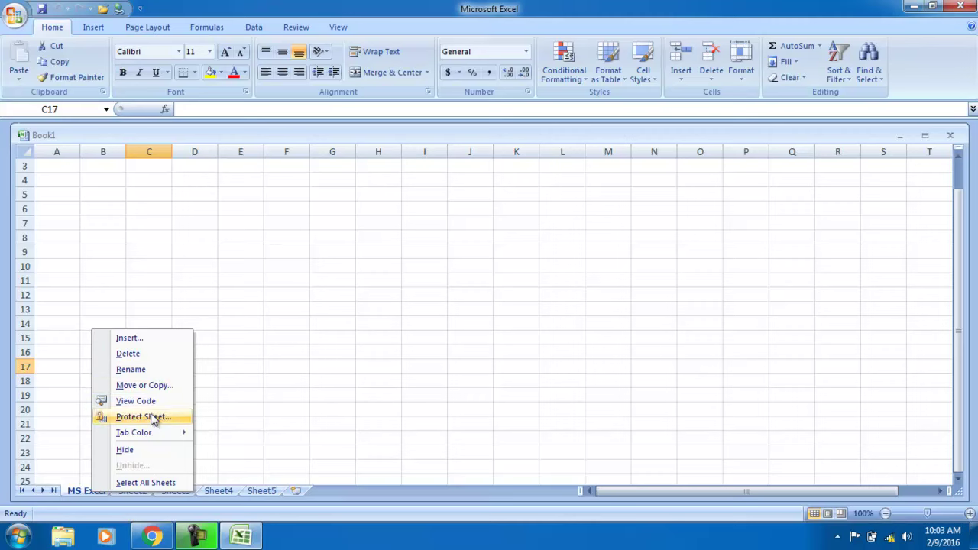
Step: Colour the MS Excel sheet tab red and the Sheet2 tab yellow
mouse_move(152, 433)
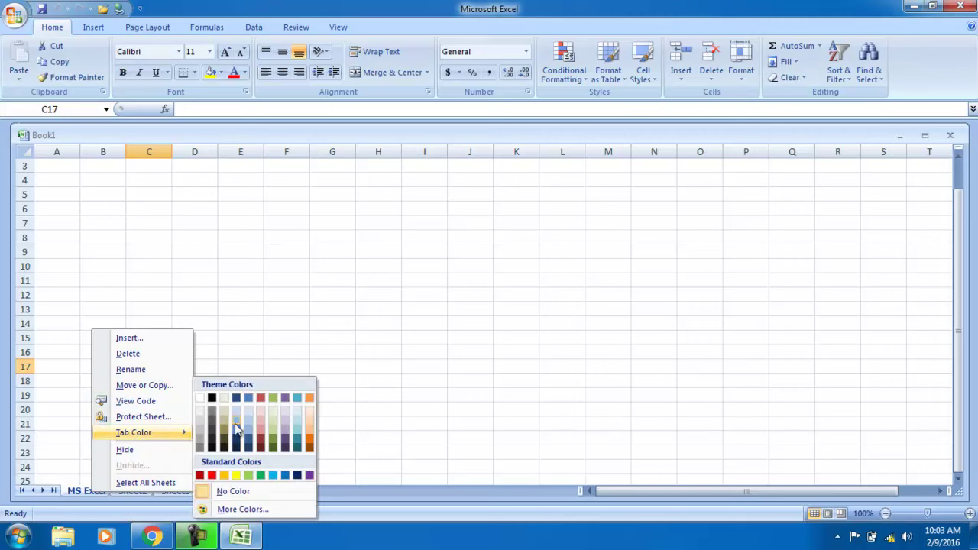
click(211, 476)
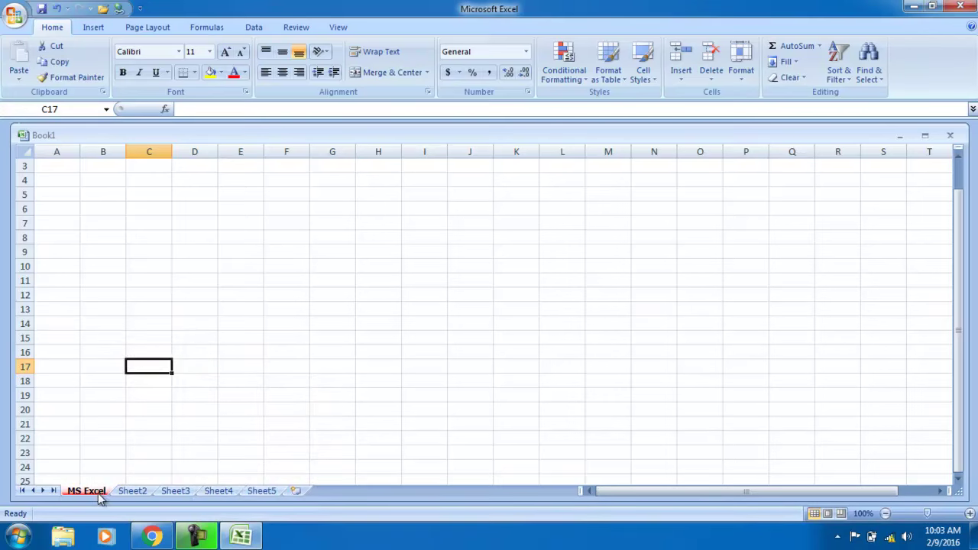
right_click(132, 493)
mouse_move(189, 441)
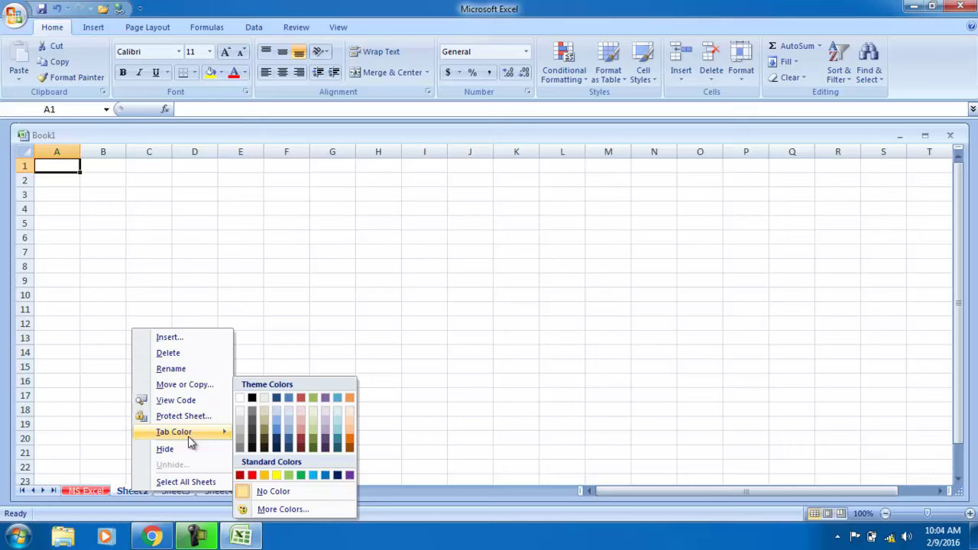
click(286, 474)
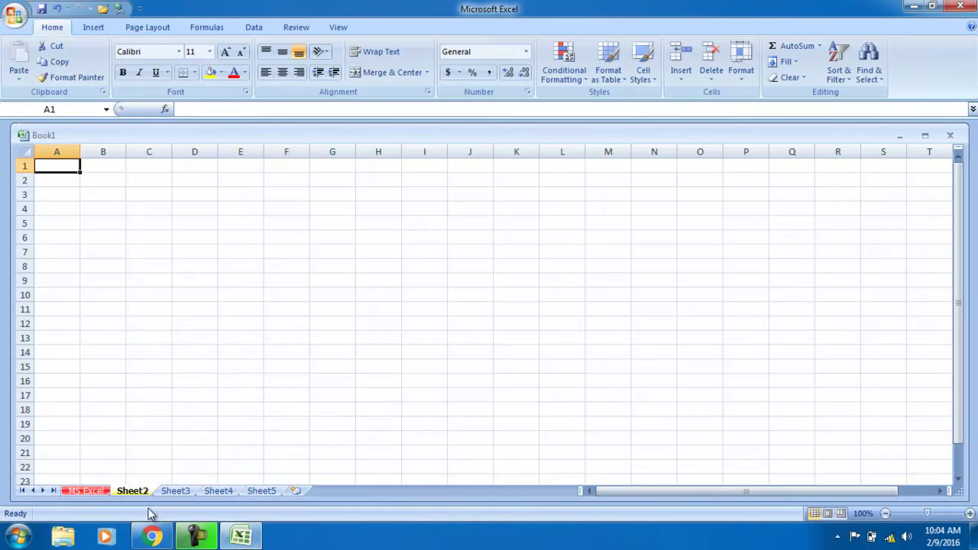
right_click(97, 493)
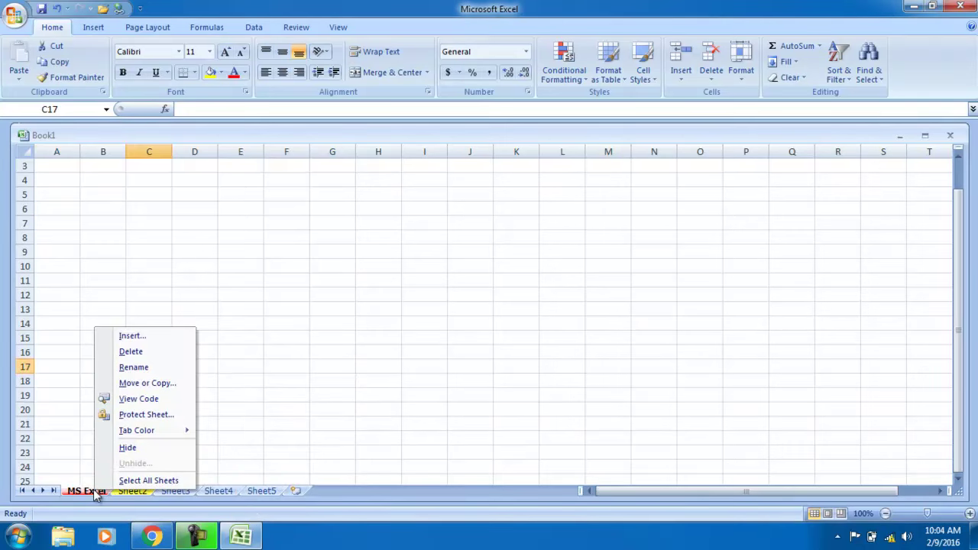
Step: Hide the MS Excel sheet, leaving Sheet2 through Sheet5 visible
click(163, 447)
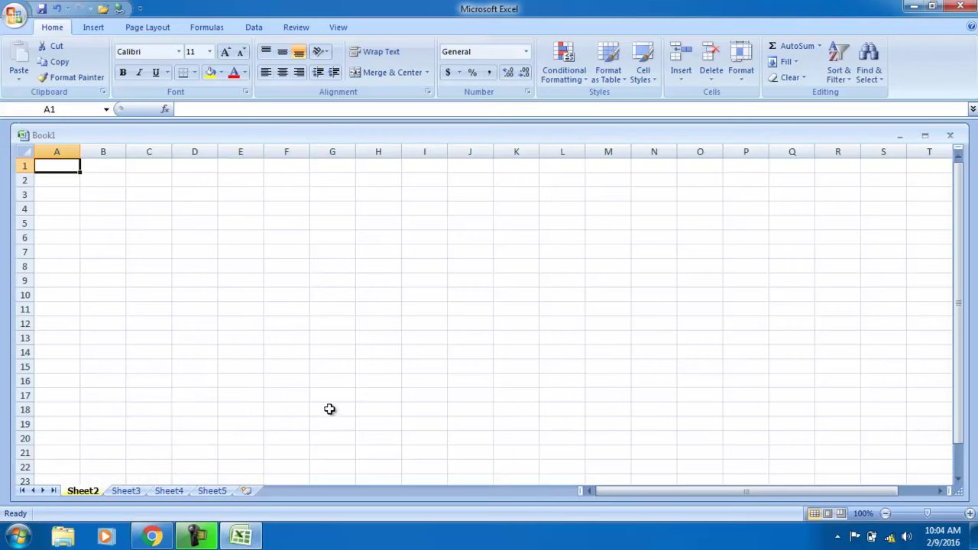
mouse_move(730, 490)
mouse_down()
mouse_move(768, 490)
mouse_move(665, 485)
mouse_up()
Step: Preview Sheet2 in Page Layout and Page Break Preview, silencing the welcome note, then return to Normal view
click(829, 514)
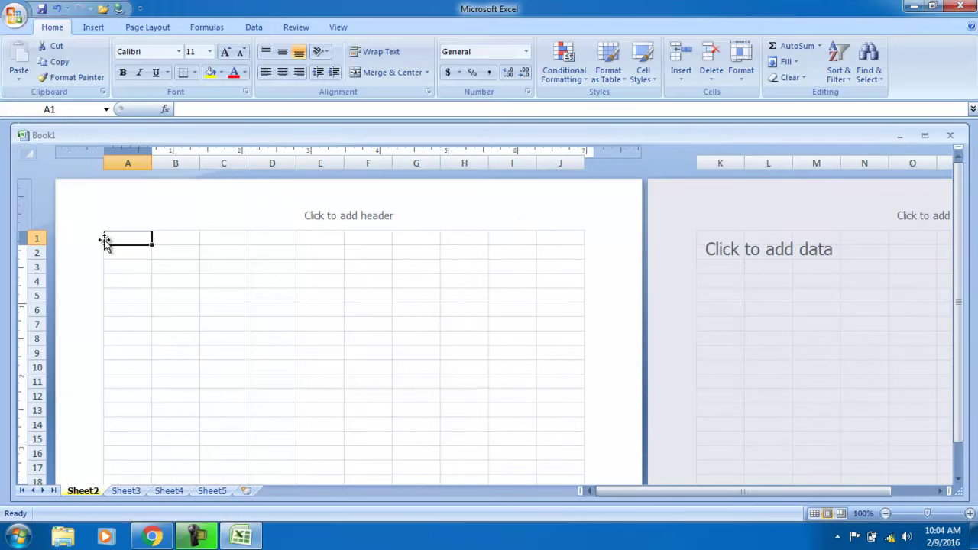
click(841, 515)
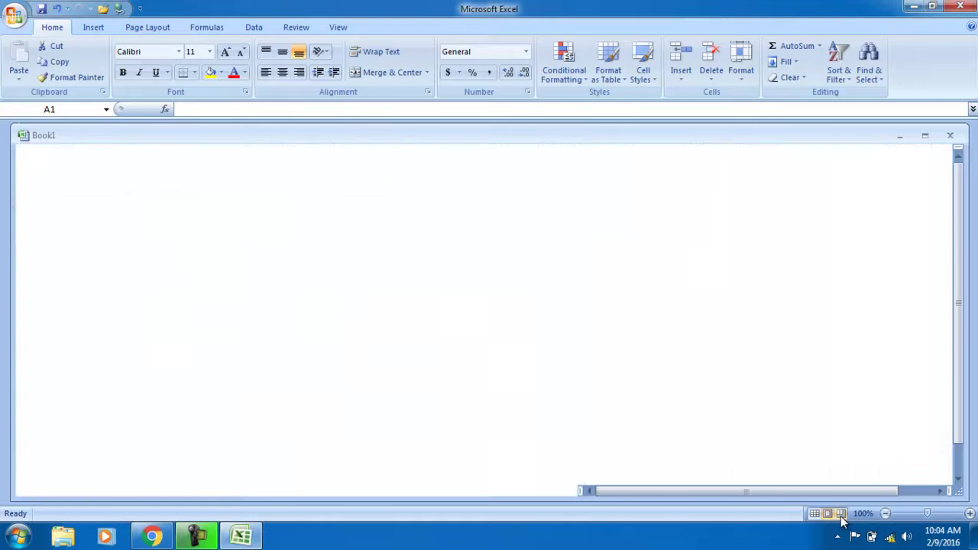
click(455, 262)
click(487, 281)
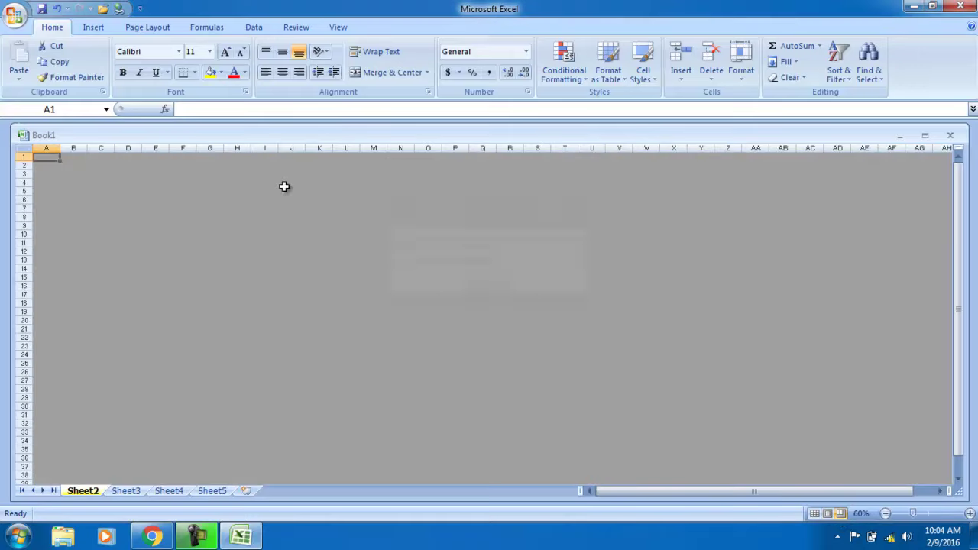
click(183, 208)
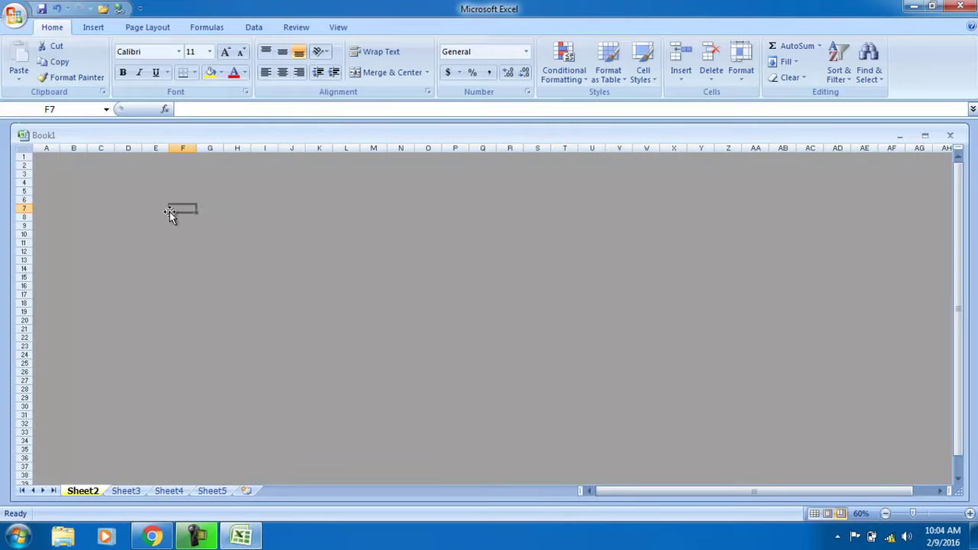
click(310, 252)
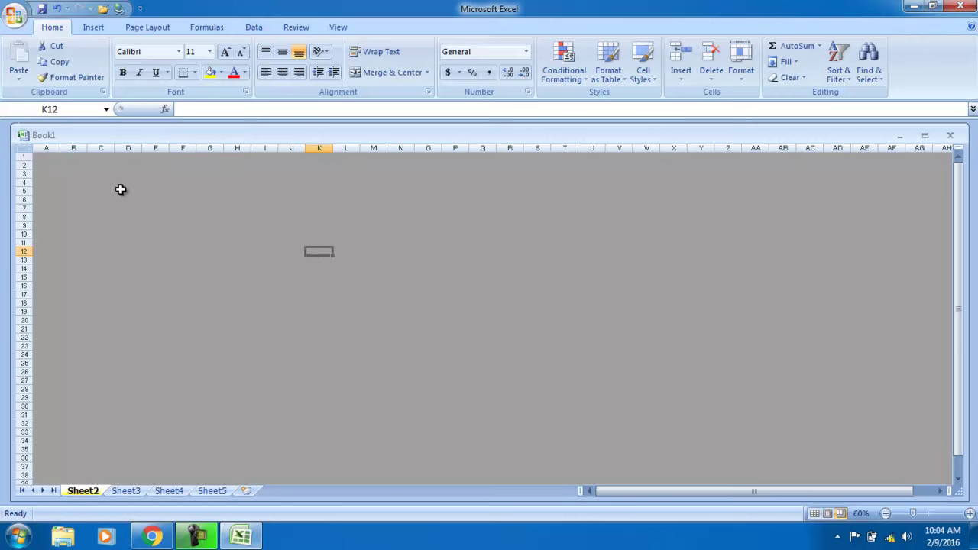
click(815, 514)
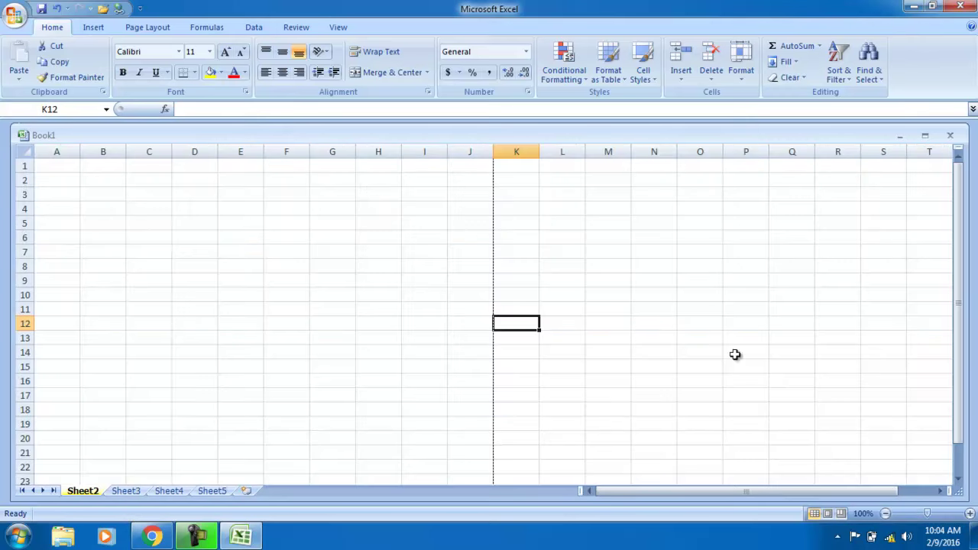
click(970, 514)
click(970, 514)
click(970, 513)
click(970, 514)
click(970, 514)
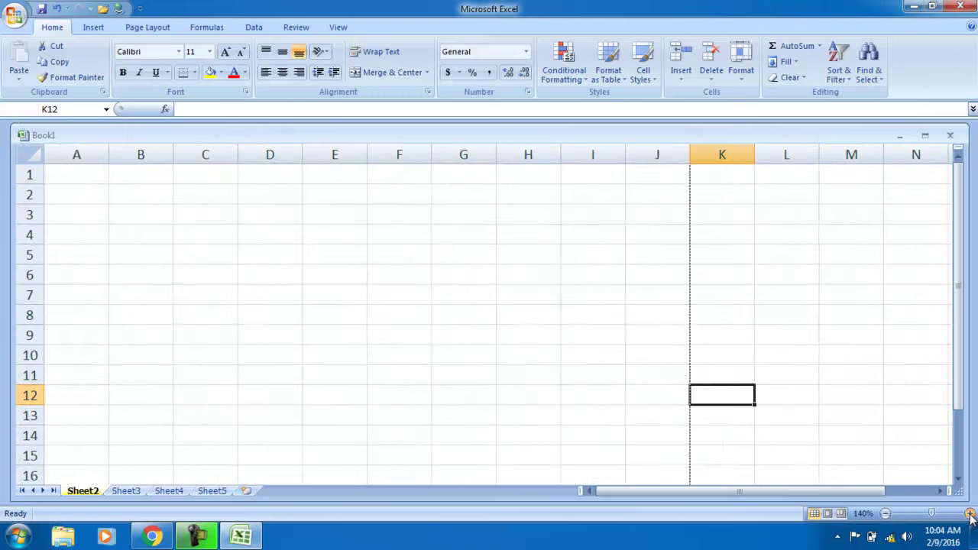
click(171, 264)
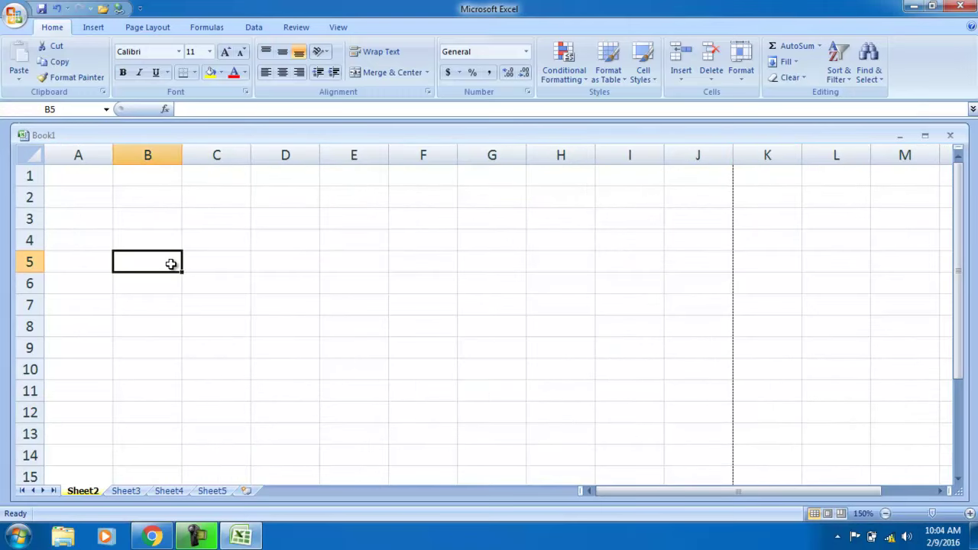
click(243, 221)
click(231, 260)
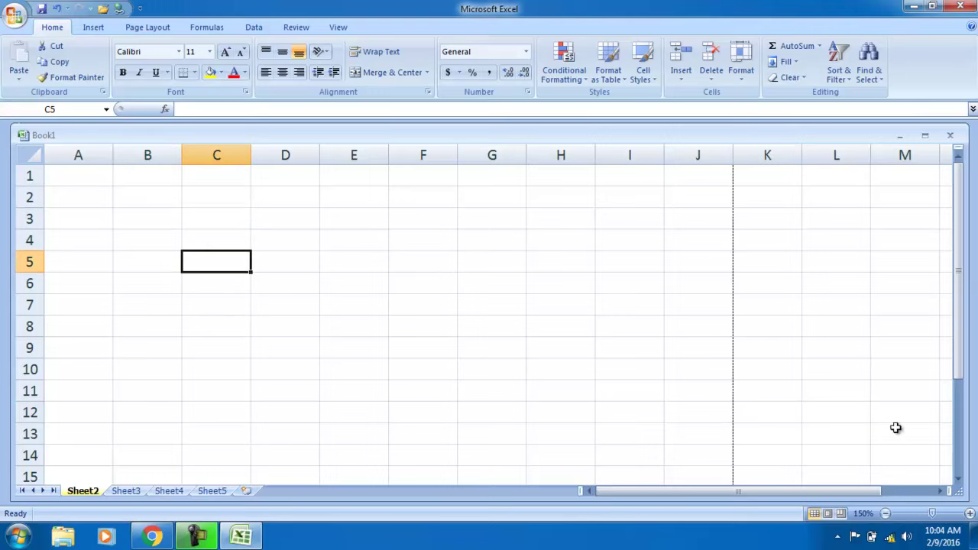
click(970, 513)
click(970, 514)
click(970, 514)
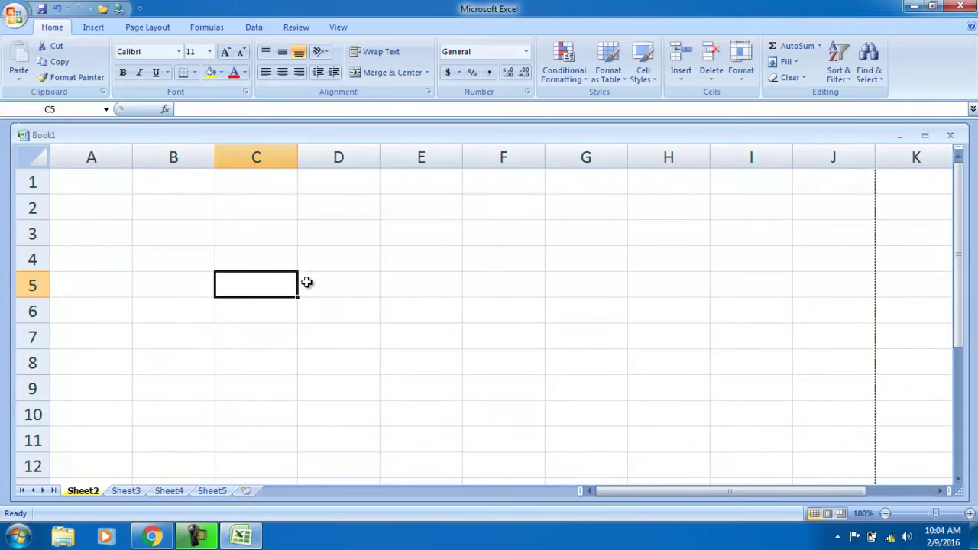
click(886, 513)
click(886, 514)
click(886, 514)
click(885, 514)
click(886, 514)
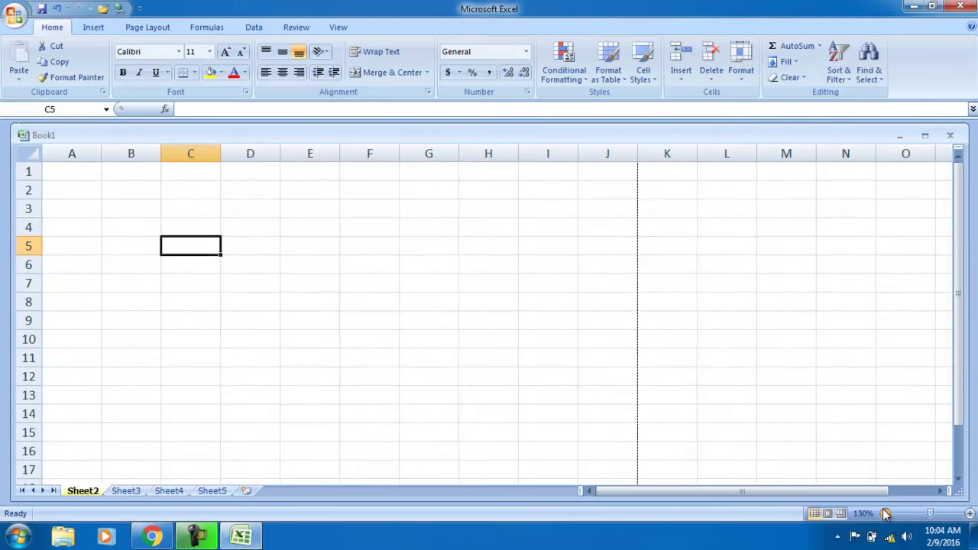
click(886, 514)
click(886, 514)
click(886, 514)
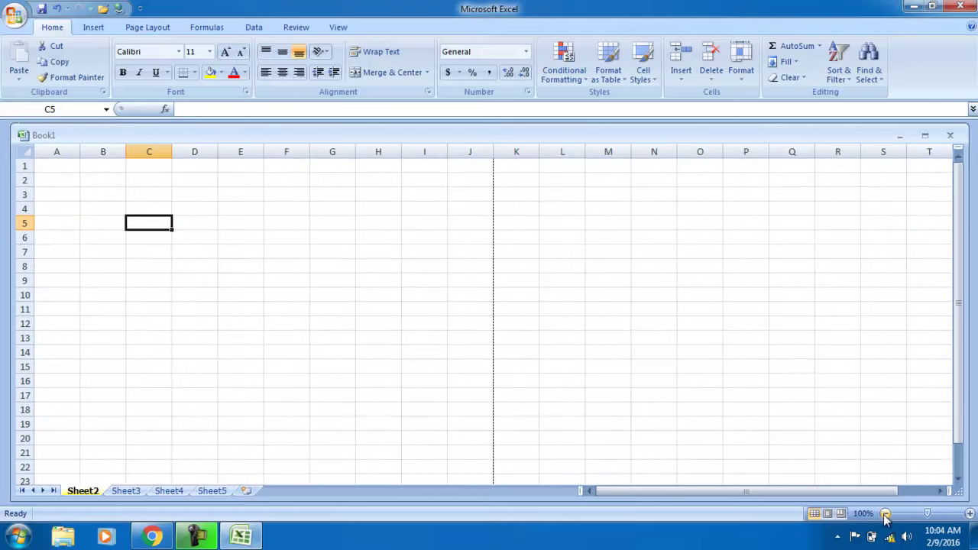